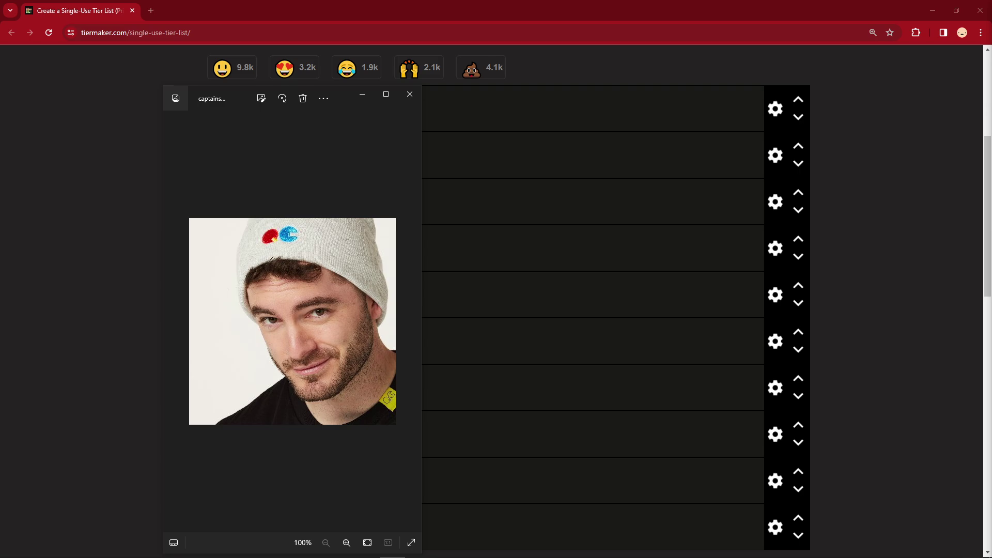
# Step: Drag the reference photo window down to uncover the pink tier row
pyautogui.moveTo(341, 86); pyautogui.dragTo(346, 133)
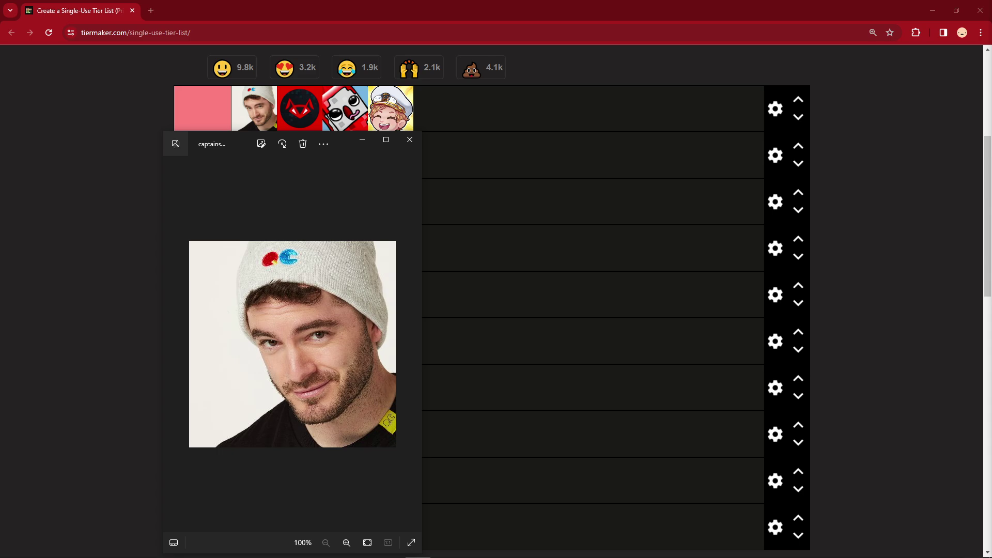
# Step: Move the Photos reference window lower so the orange tier row shows
pyautogui.moveTo(342, 133); pyautogui.dragTo(352, 181)
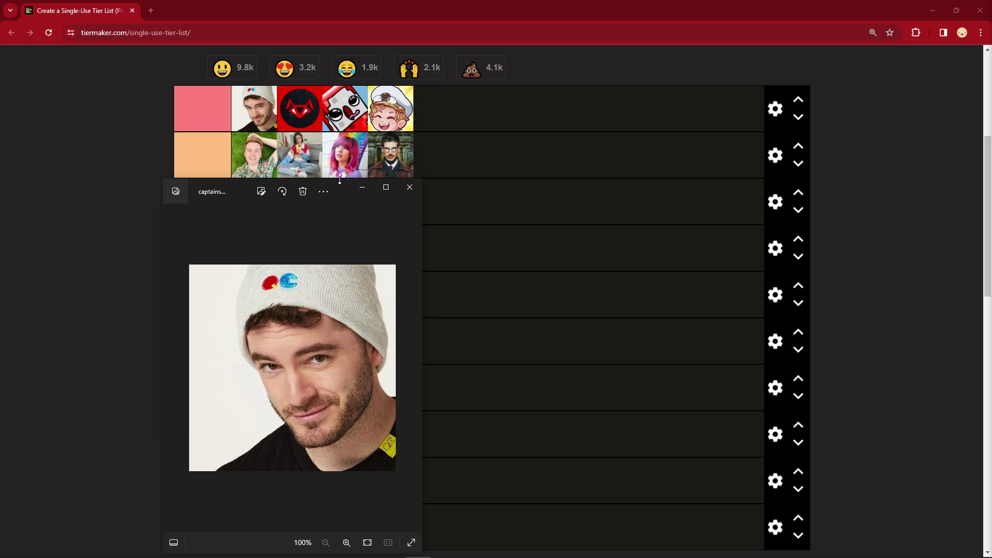
# Step: Shift the Photos reference window down twice, revealing the yellow and then the lime row
pyautogui.moveTo(345, 186); pyautogui.dragTo(348, 226)
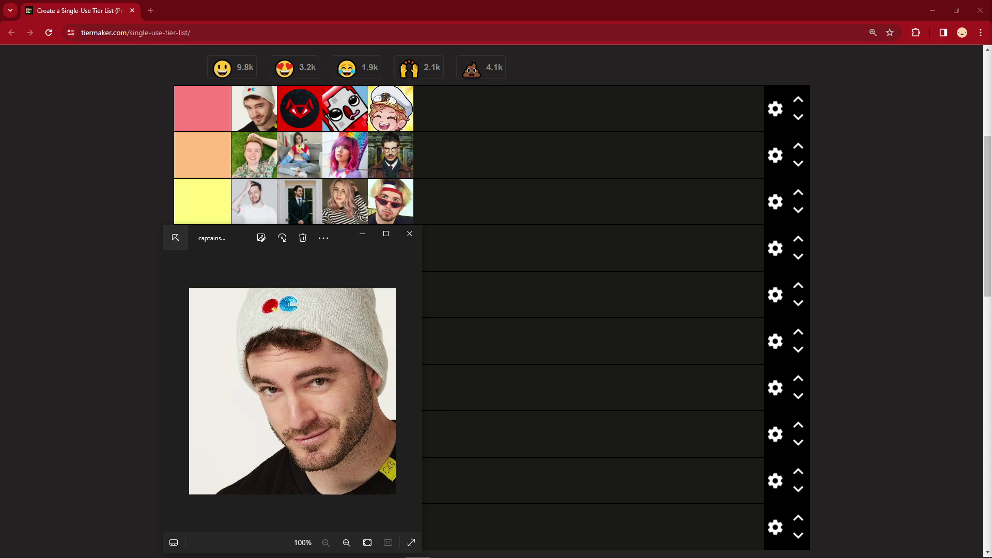
pyautogui.moveTo(344, 226); pyautogui.dragTo(349, 272)
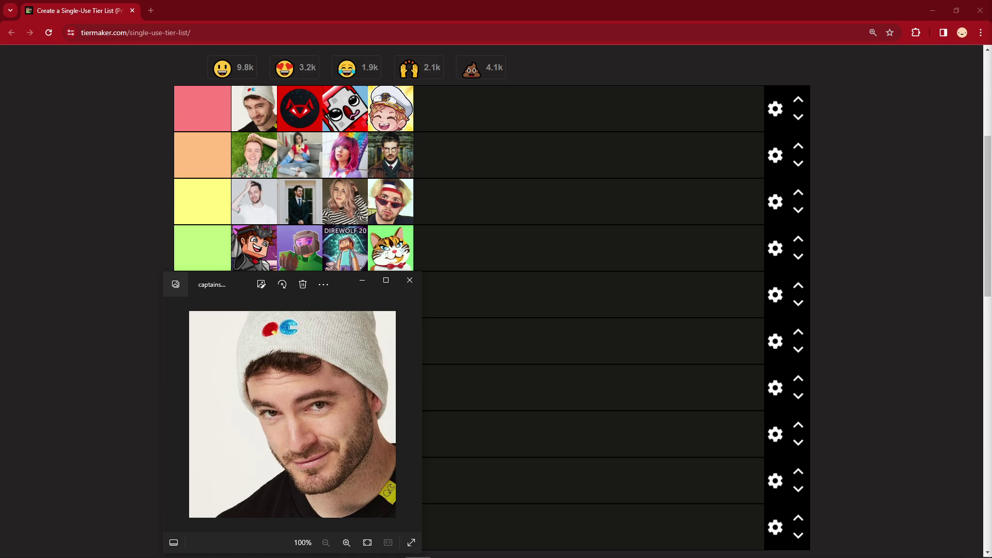
# Step: Move the Photos reference window down to reveal the green tier row
pyautogui.moveTo(341, 280); pyautogui.dragTo(339, 324)
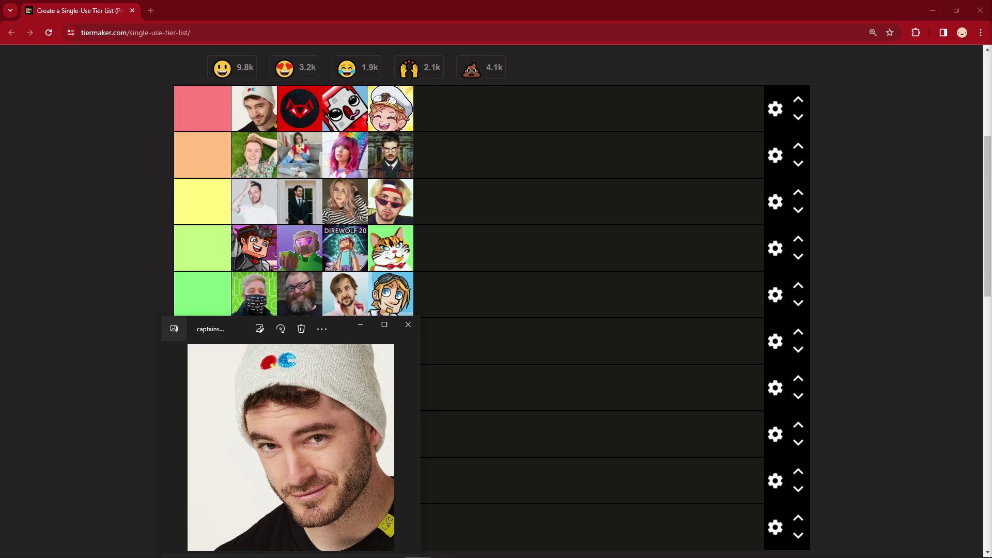
# Step: Drag the Photos reference window lower to reveal the blue tier row
pyautogui.moveTo(341, 325); pyautogui.dragTo(345, 374)
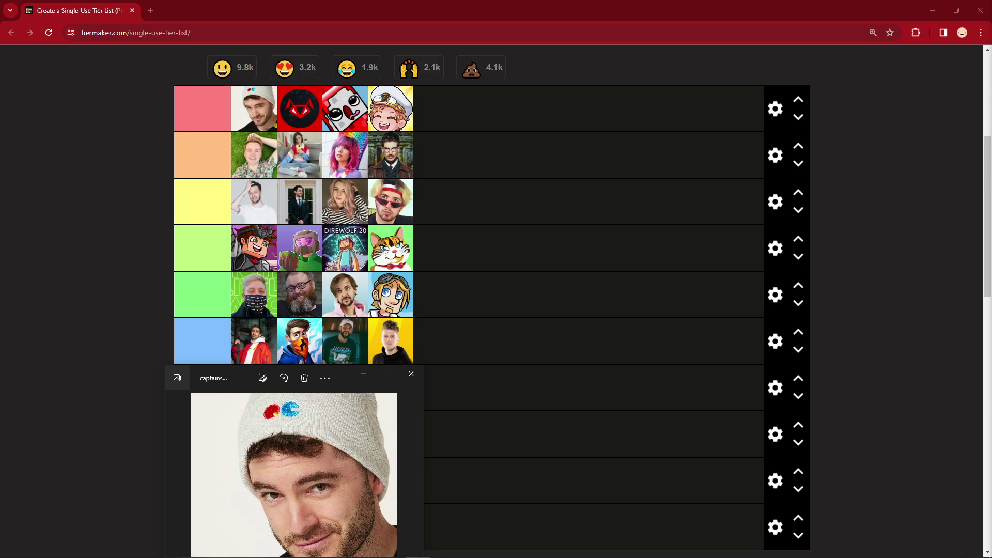
# Step: Move the Photos reference window down to reveal the cyan tier row
pyautogui.moveTo(345, 376); pyautogui.dragTo(348, 423)
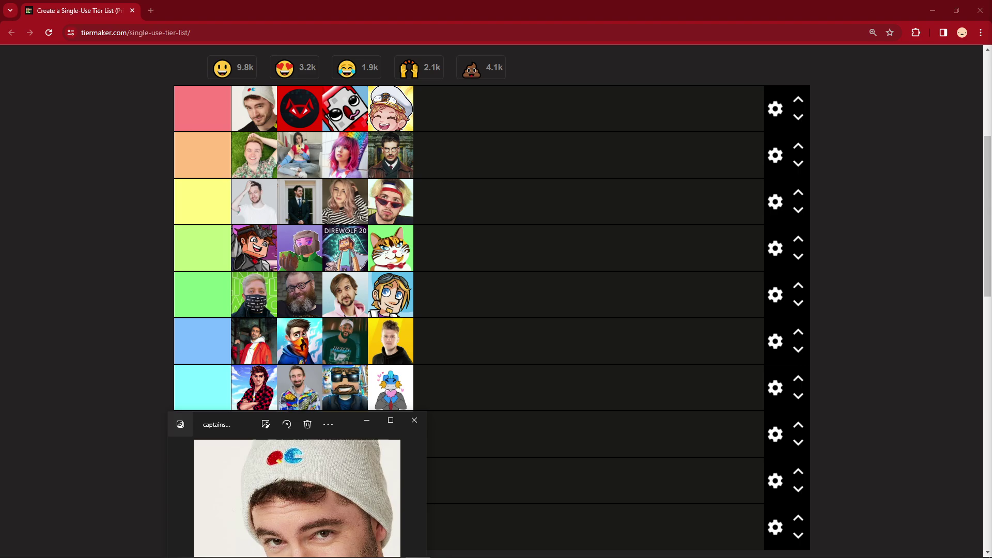
# Step: Drag the Photos reference window lower to reveal the purple tier row
pyautogui.moveTo(346, 419); pyautogui.dragTo(346, 464)
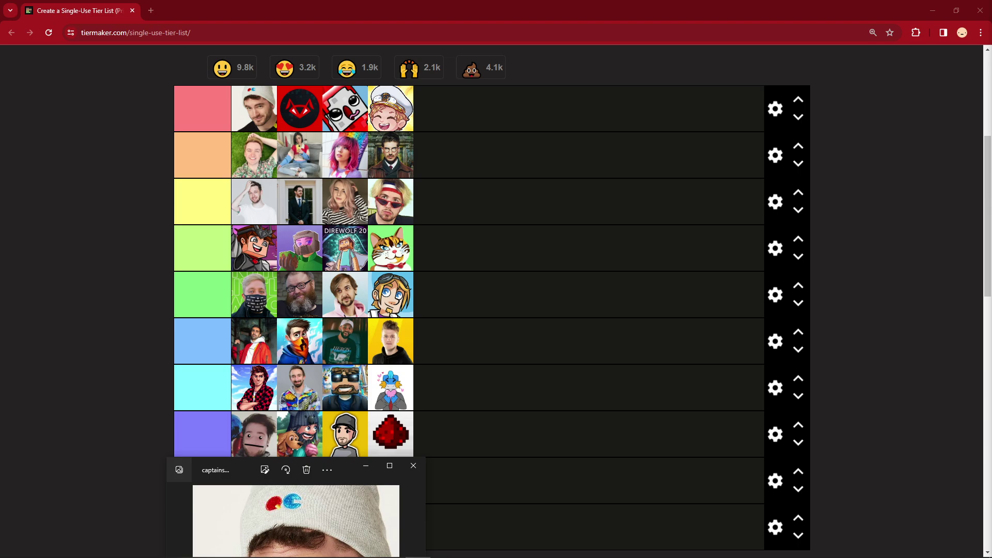
# Step: Move the Photos reference window down to reveal the ninth, mauve tier row
pyautogui.moveTo(345, 468); pyautogui.dragTo(347, 515)
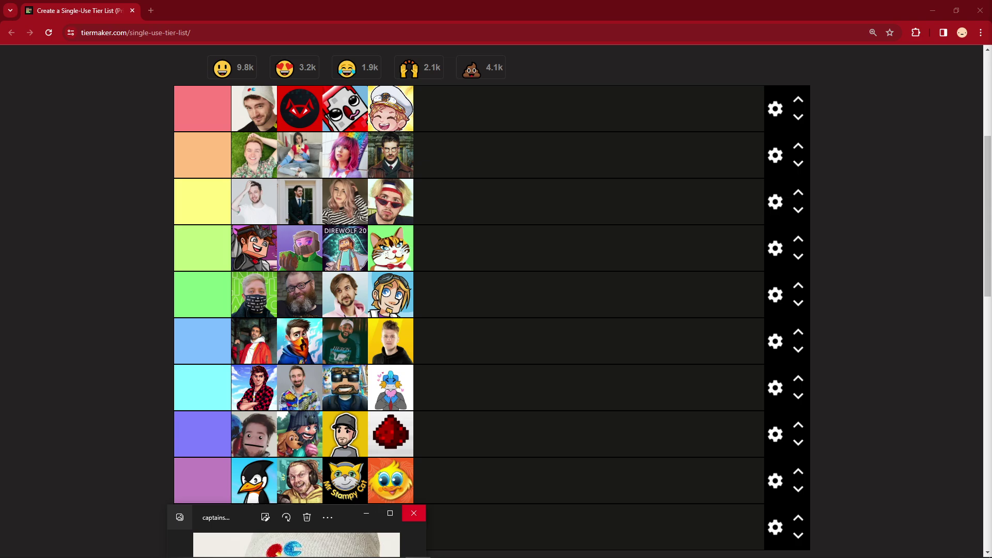
pyautogui.click(413, 513)
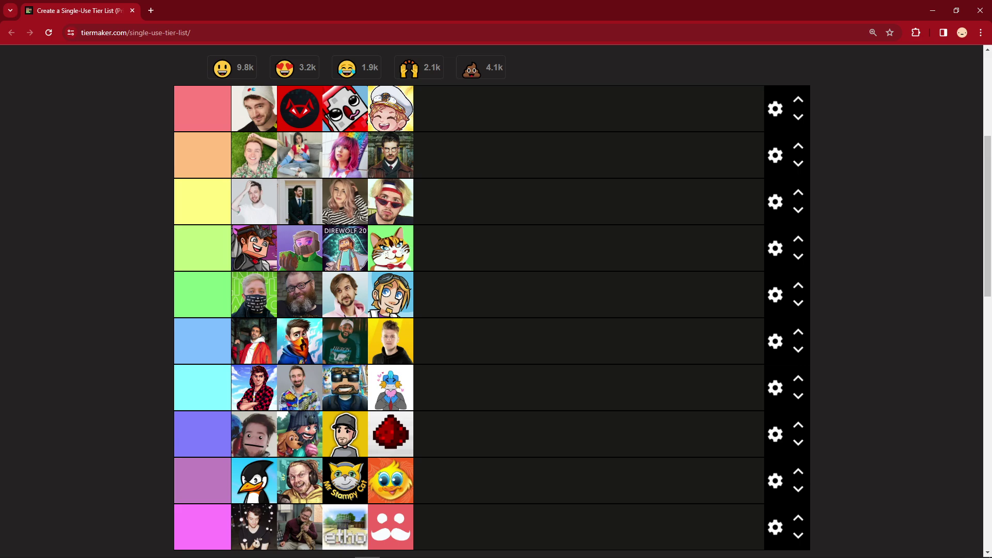
pyautogui.scroll(-3, 491, 299)
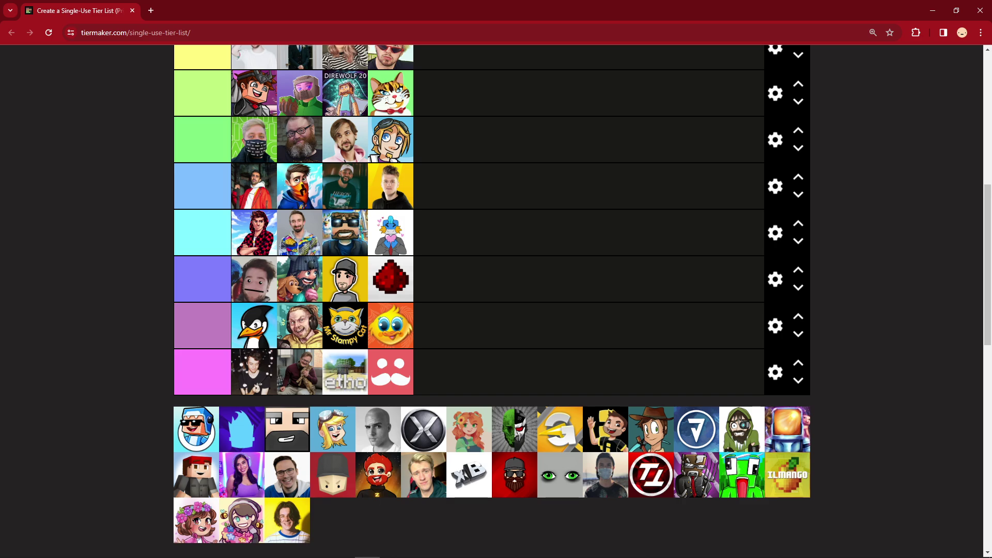
pyautogui.scroll(3, 491, 300)
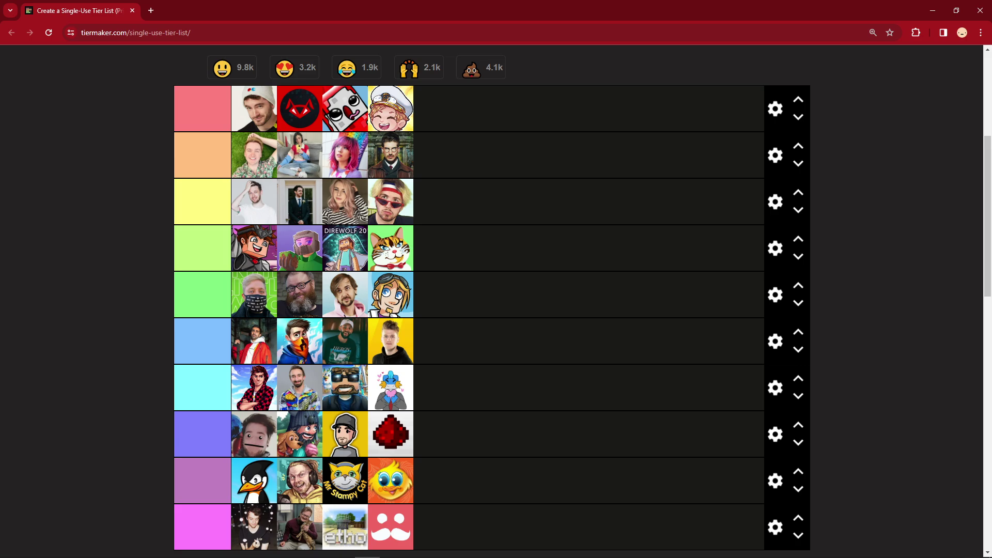
pyautogui.scroll(-4, 491, 300)
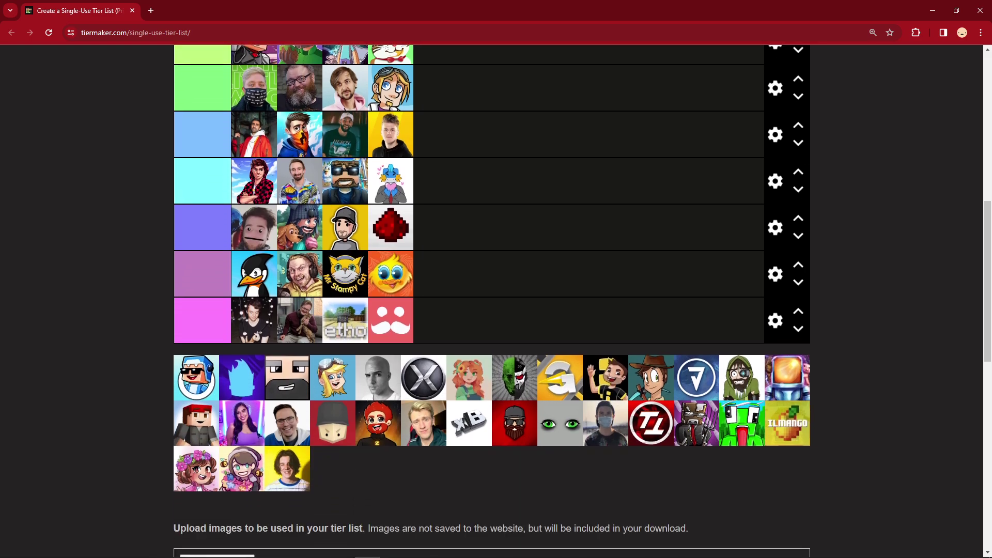
pyautogui.scroll(2, 491, 300)
pyautogui.scroll(-1, 490, 300)
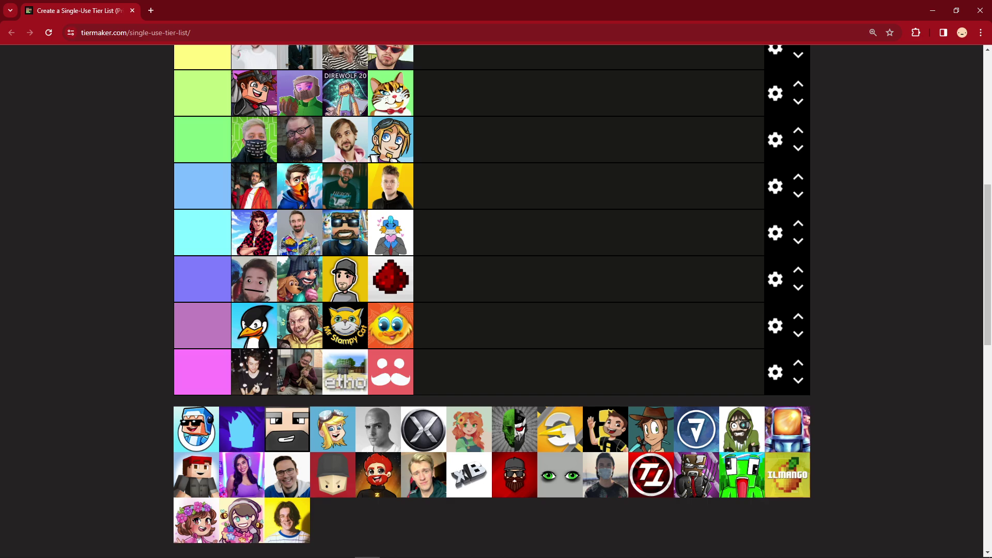
pyautogui.scroll(3, 491, 299)
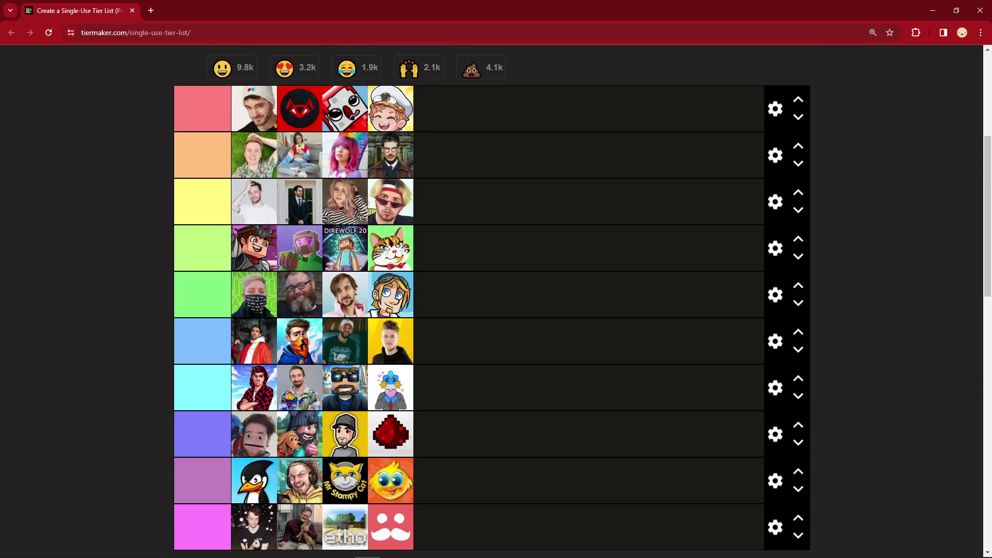
pyautogui.scroll(-2, 491, 300)
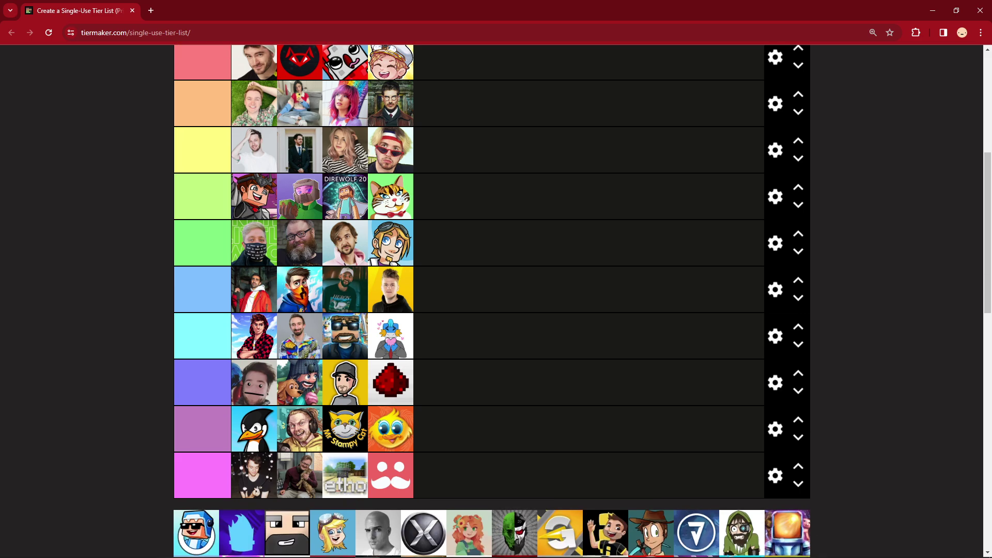
pyautogui.scroll(-2, 491, 299)
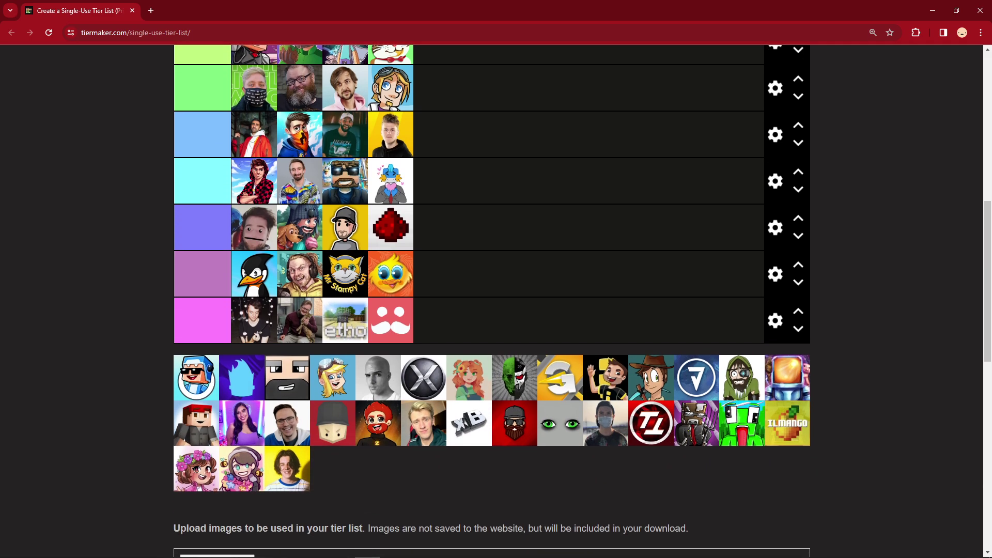
pyautogui.scroll(3, 491, 300)
pyautogui.scroll(1, 491, 299)
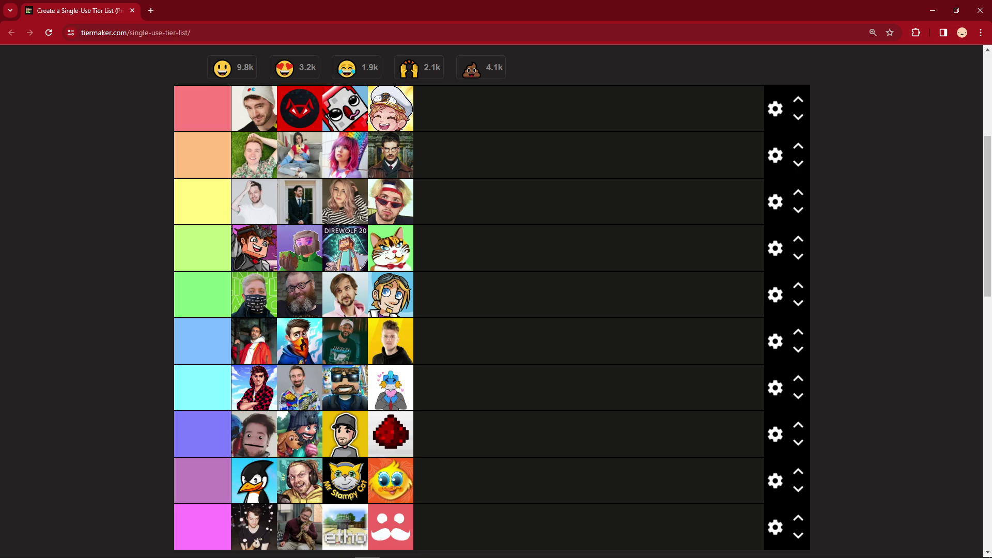